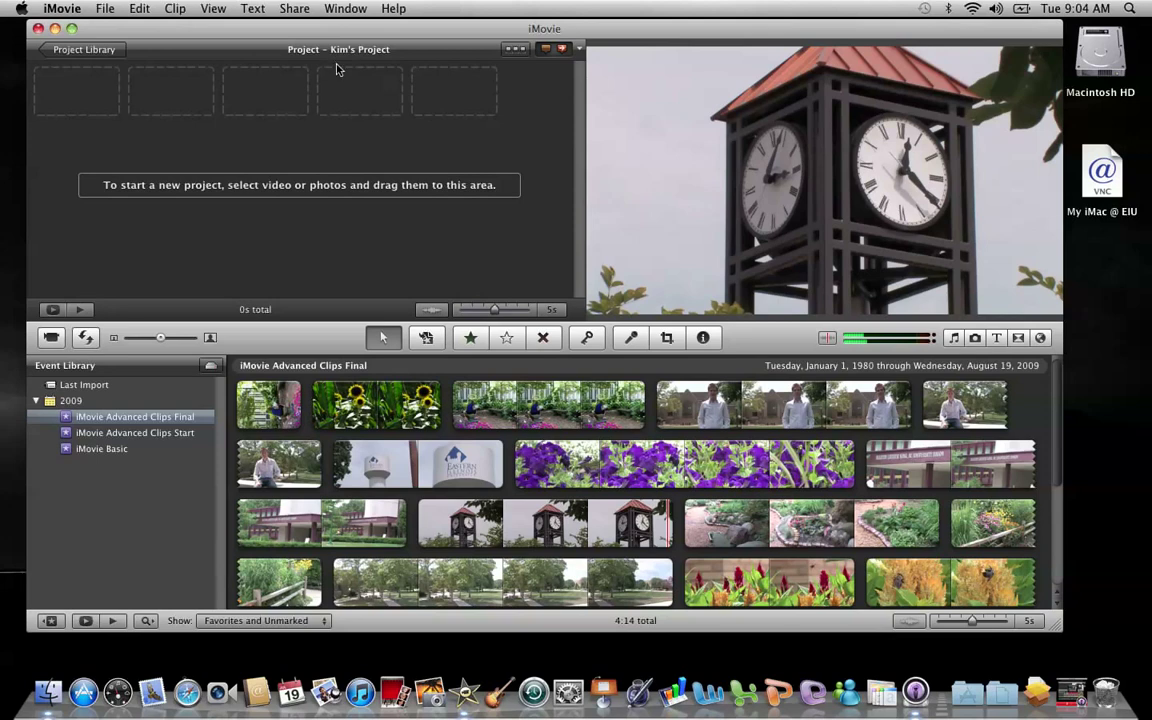
Step: Check the File menu without choosing a command, then show the Project Library's five projects
click(103, 8)
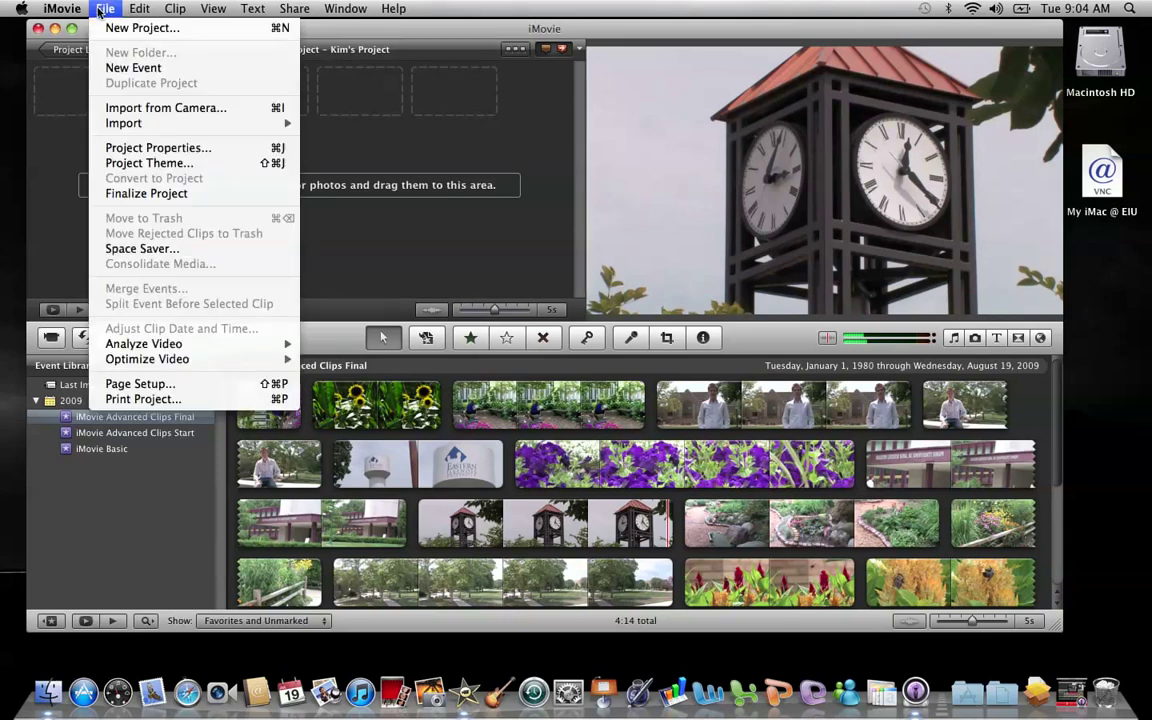
click(45, 140)
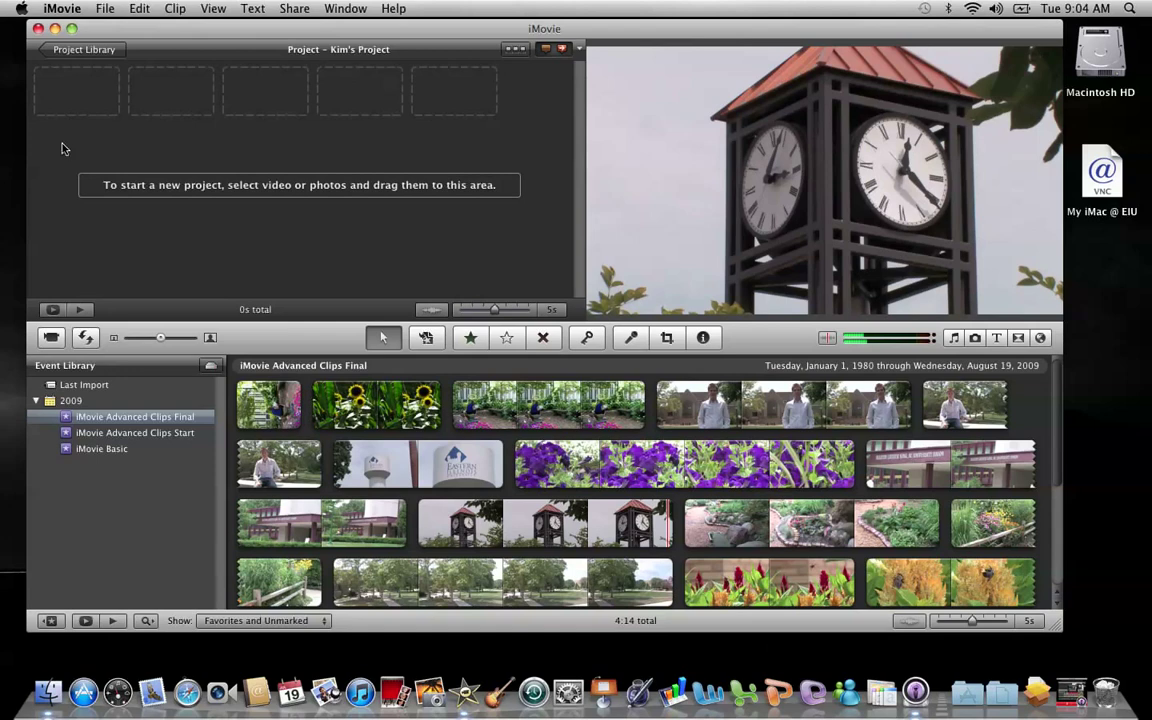
click(84, 49)
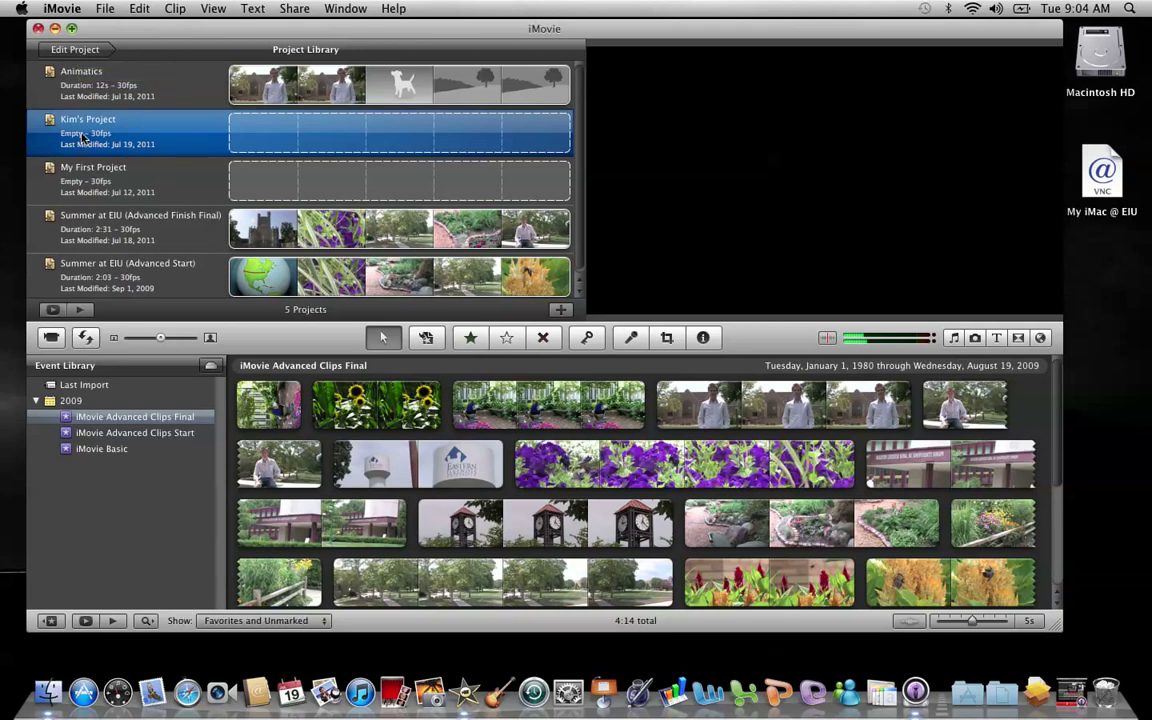
scroll(80, 140, down, 1)
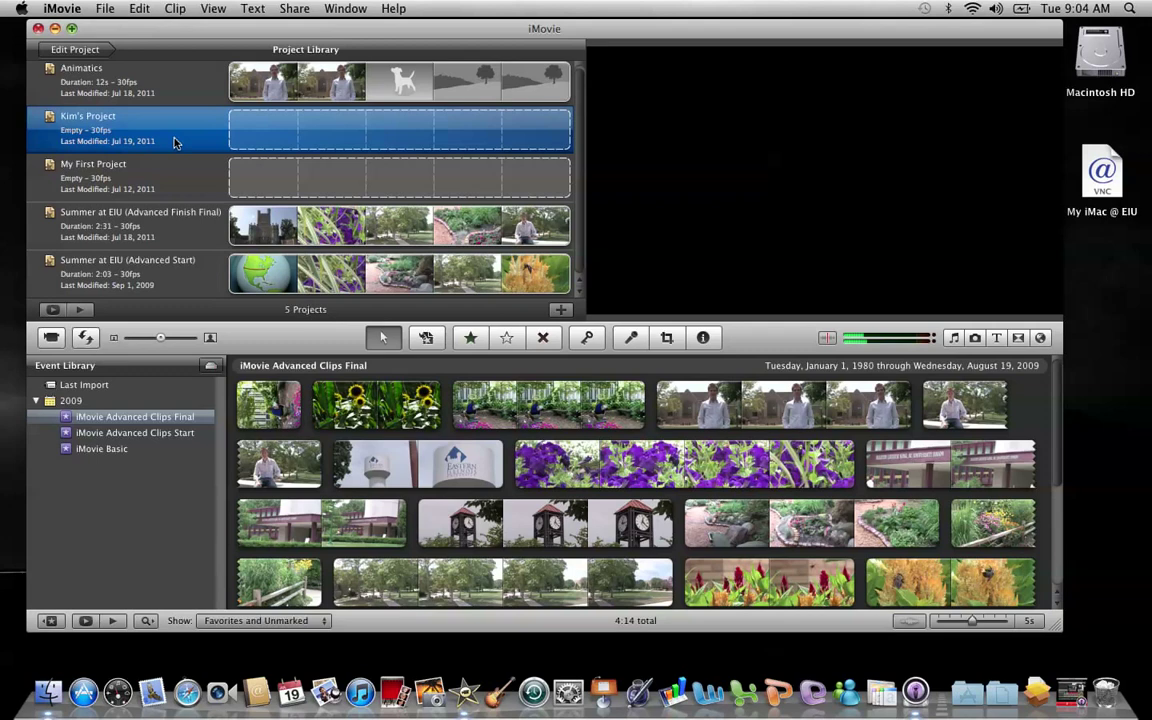
mouse_move(174, 142)
mouse_down()
mouse_move(157, 300)
mouse_move(65, 155)
mouse_up()
click(212, 368)
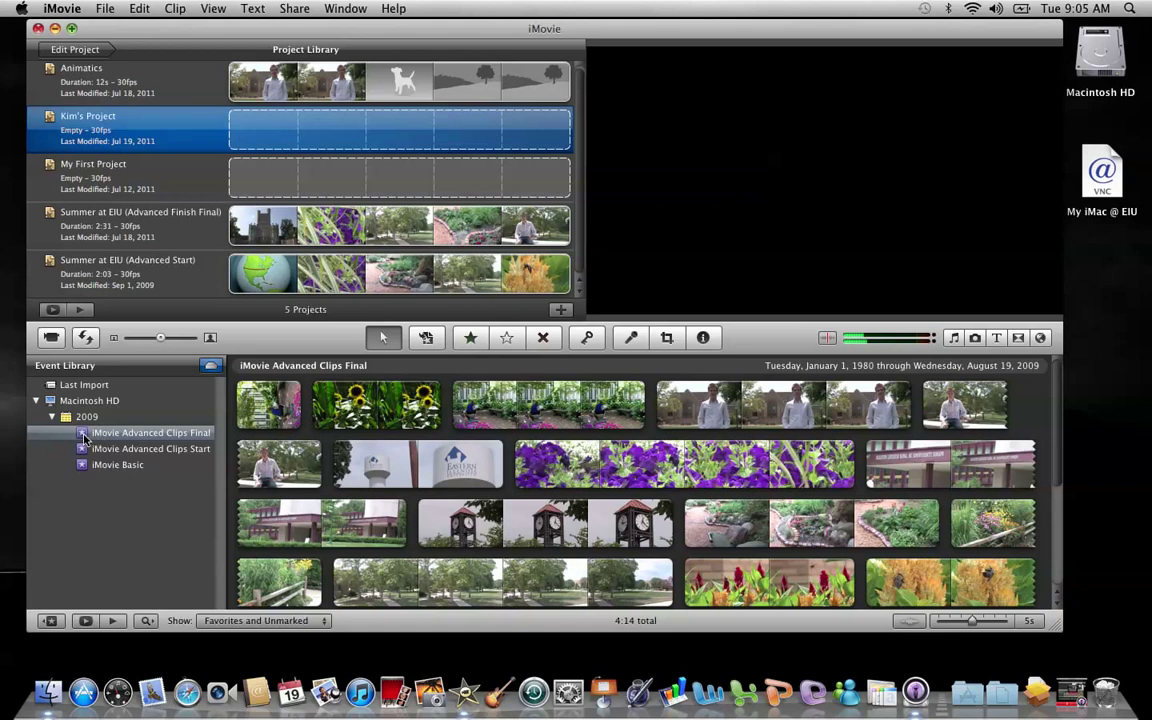
Step: Select the iMovie Advanced Clips Final event and try dragging it down the event list
click(82, 435)
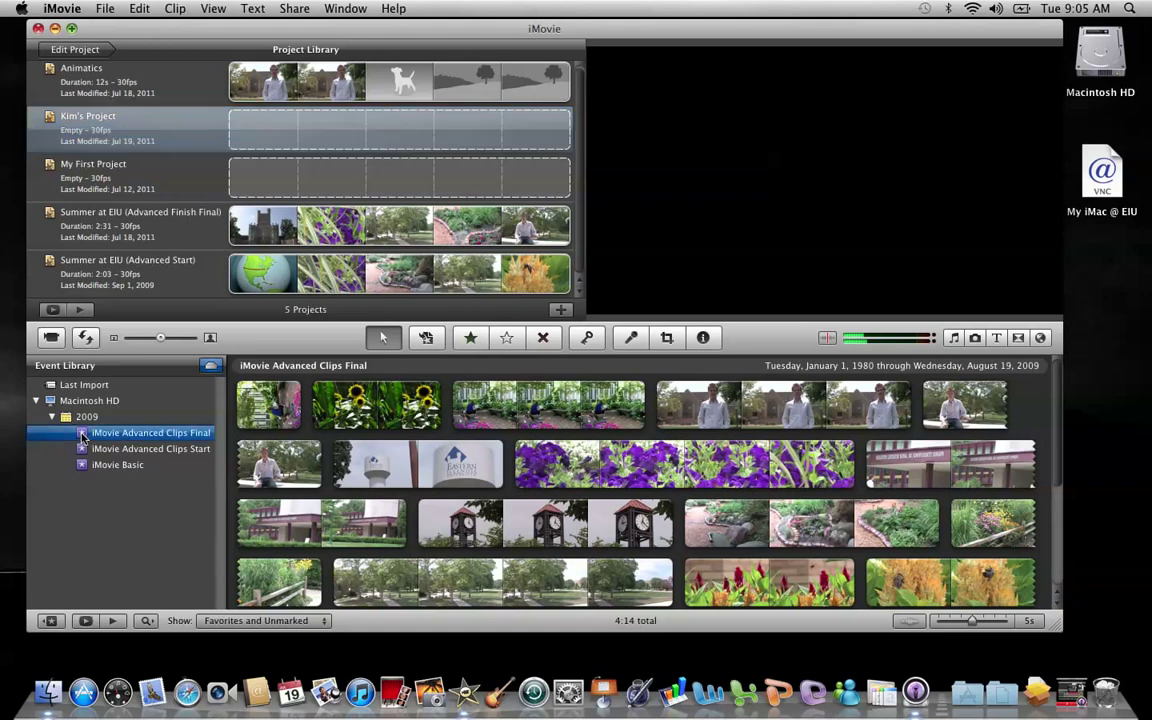
drag(82, 435, 40, 493)
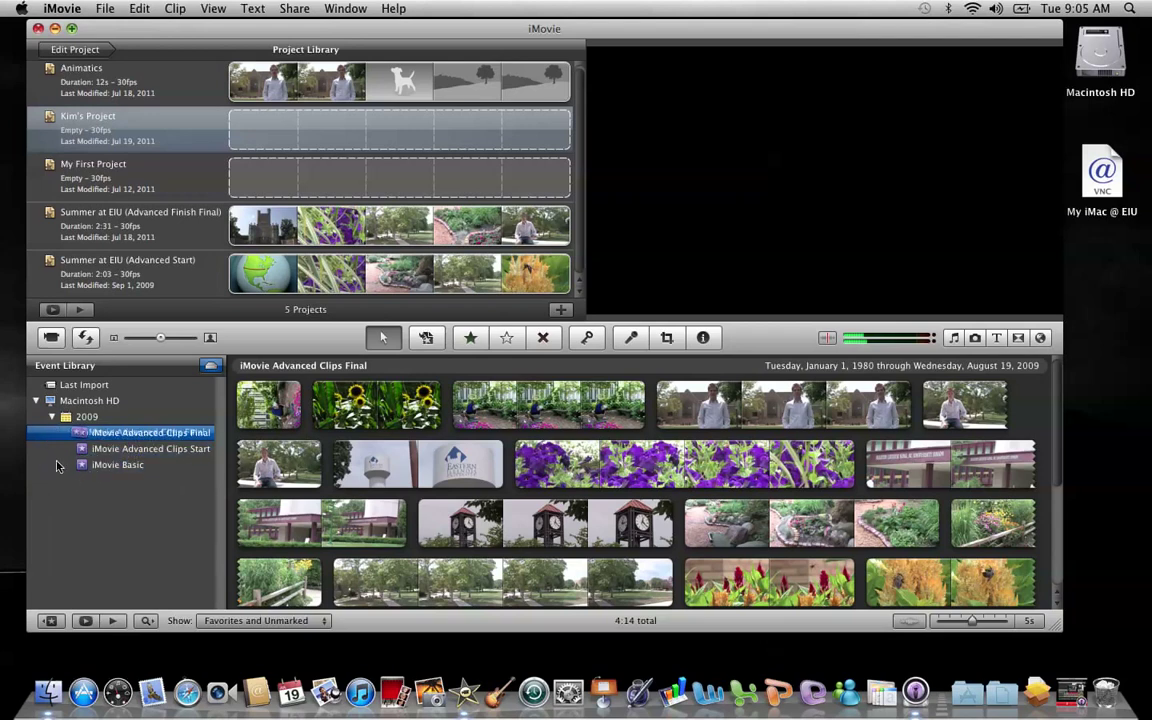